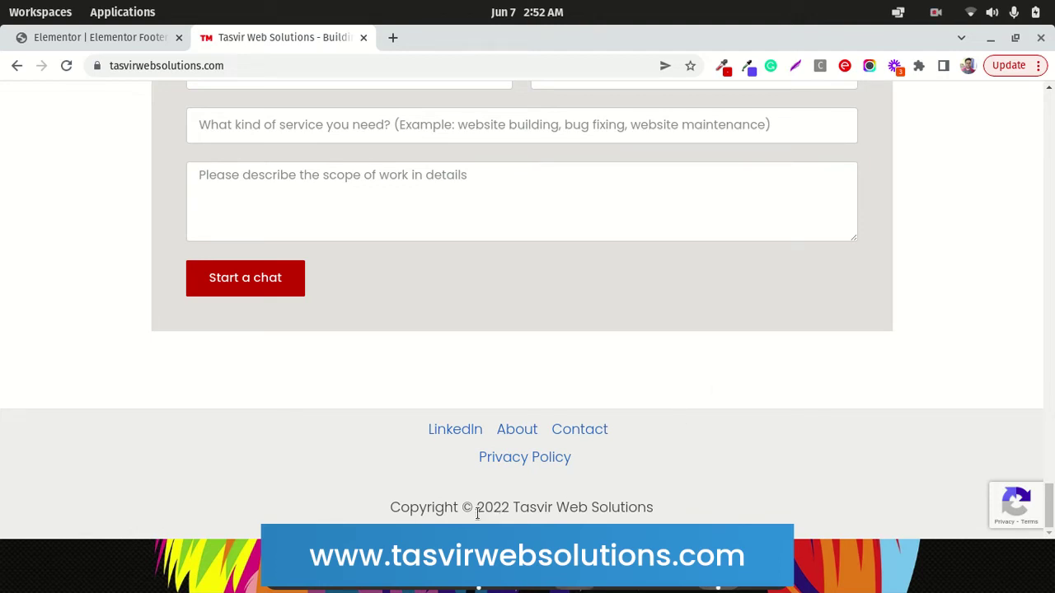
drag(477, 506, 511, 506)
click(580, 492)
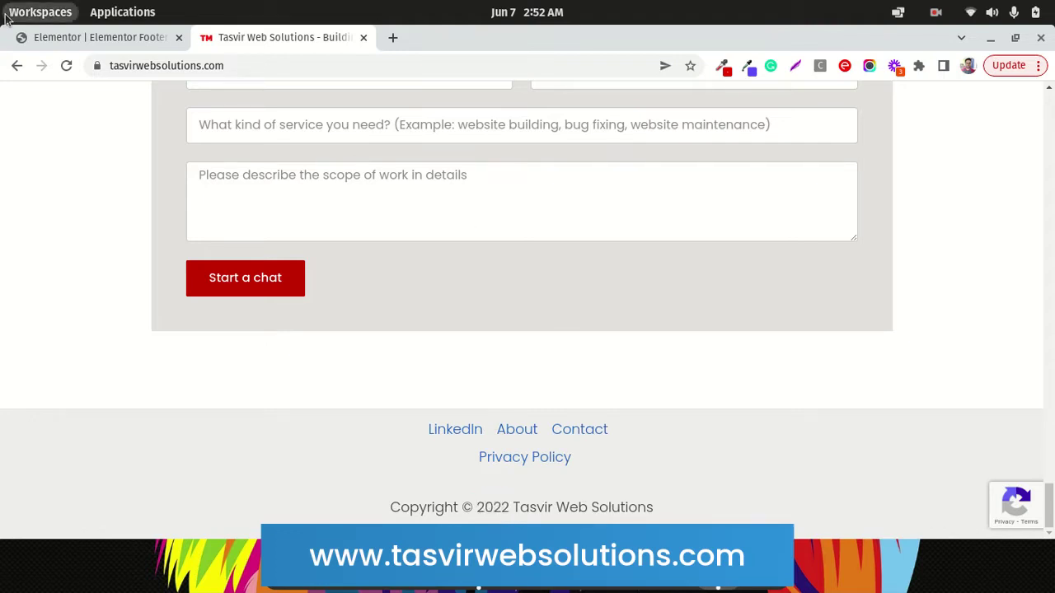
Step: Insert the Beyond footer block with the mailing list field from the template library into the Elementor footer template
click(47, 41)
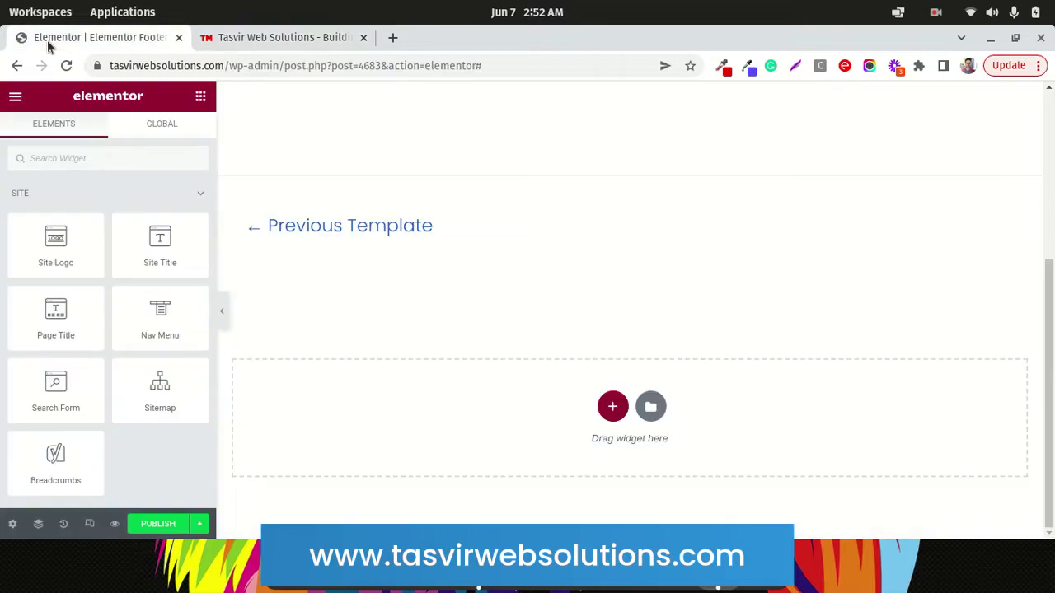
click(665, 404)
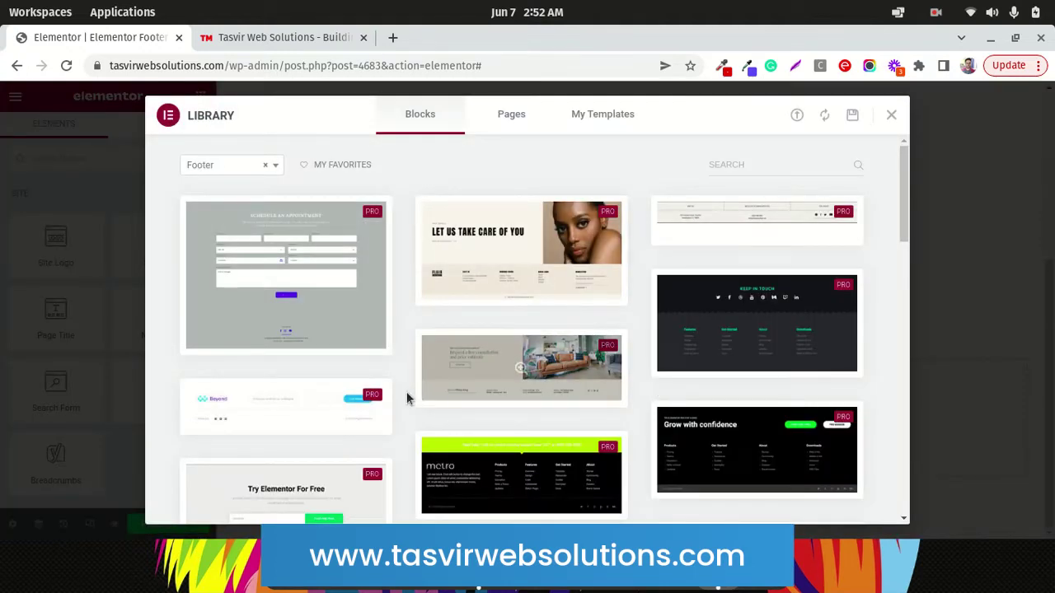
scroll(550, 323, down, 1)
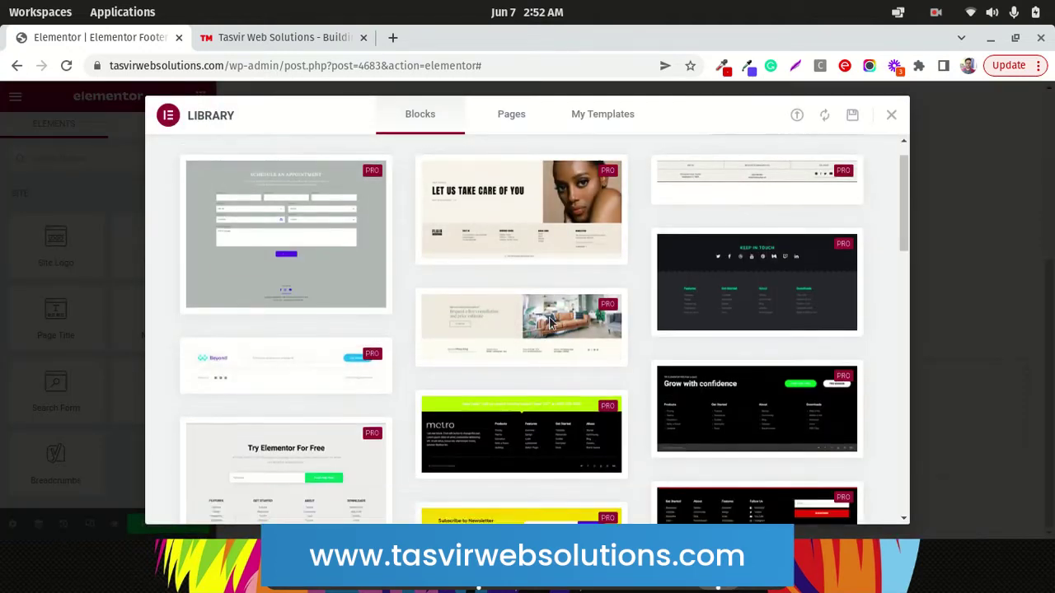
scroll(551, 323, down, 15)
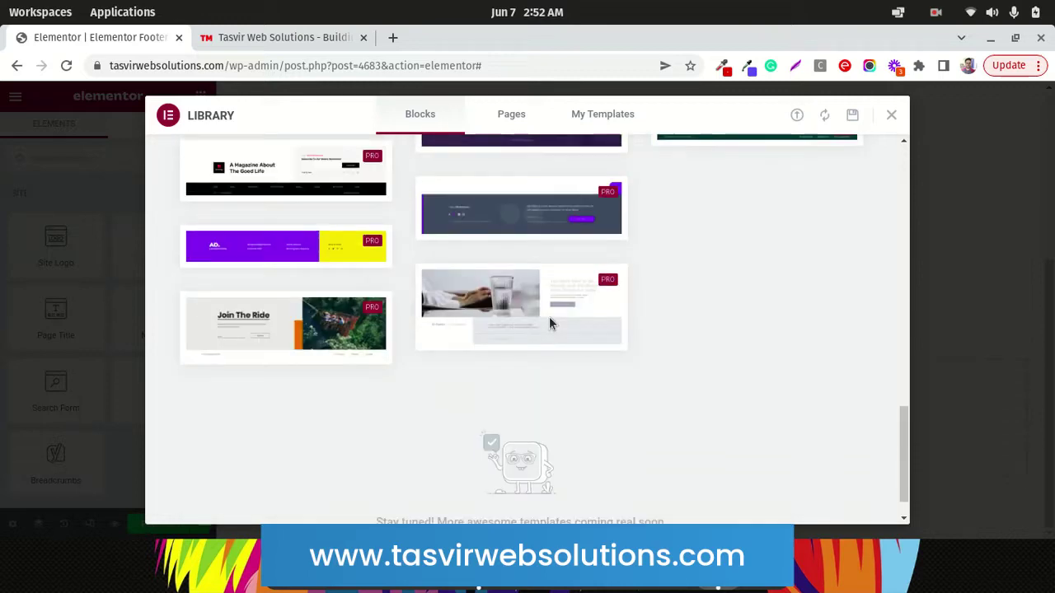
drag(898, 466, 890, 198)
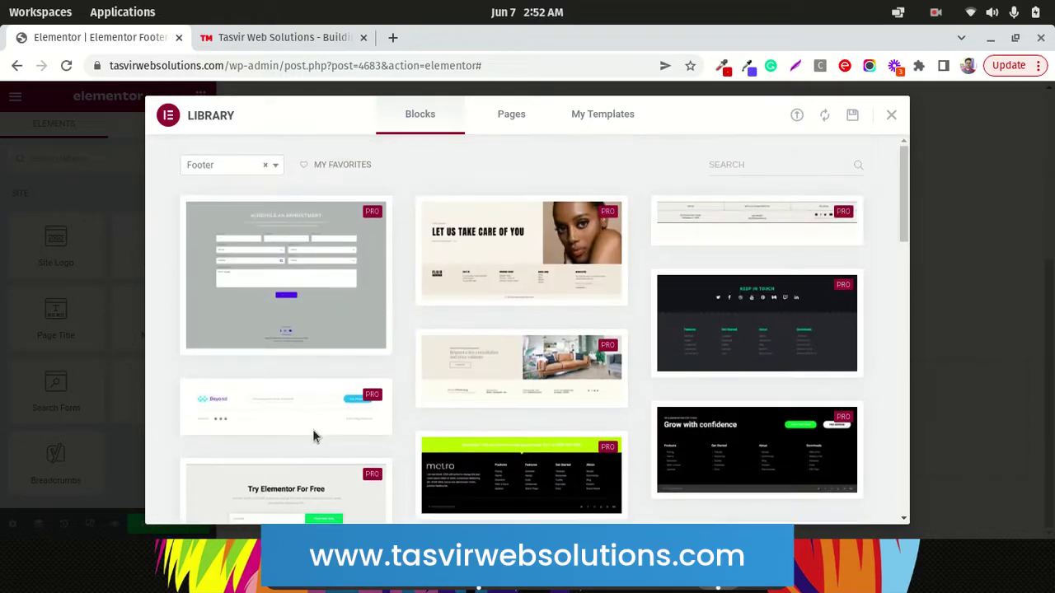
click(211, 424)
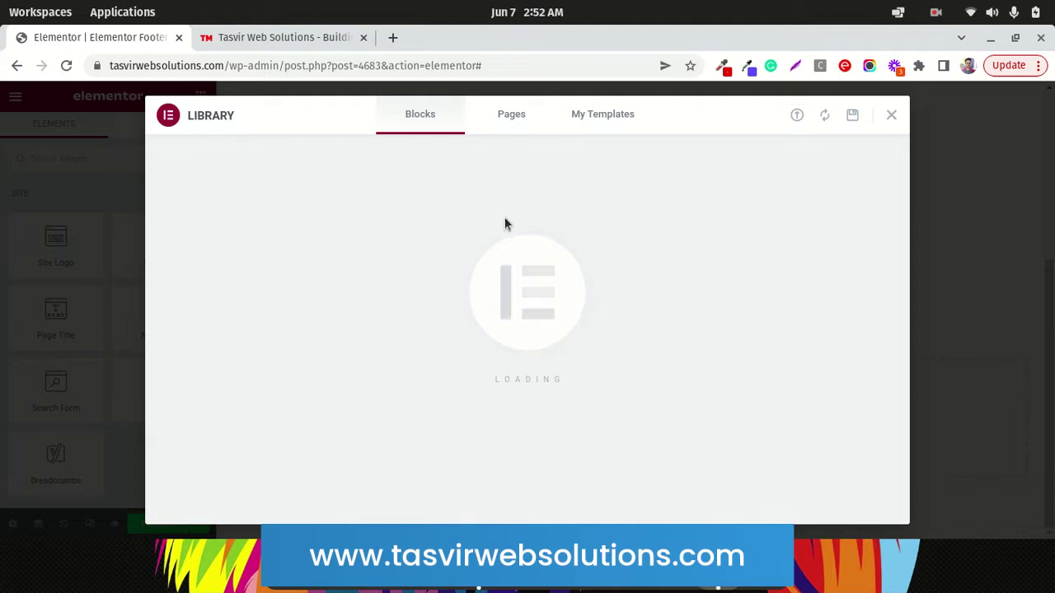
click(288, 43)
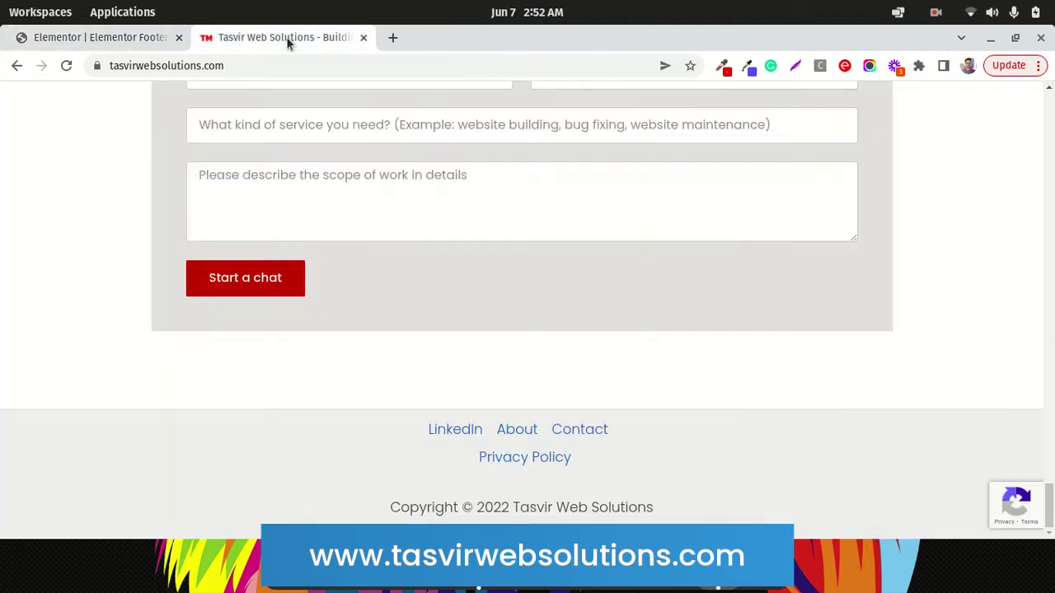
click(87, 37)
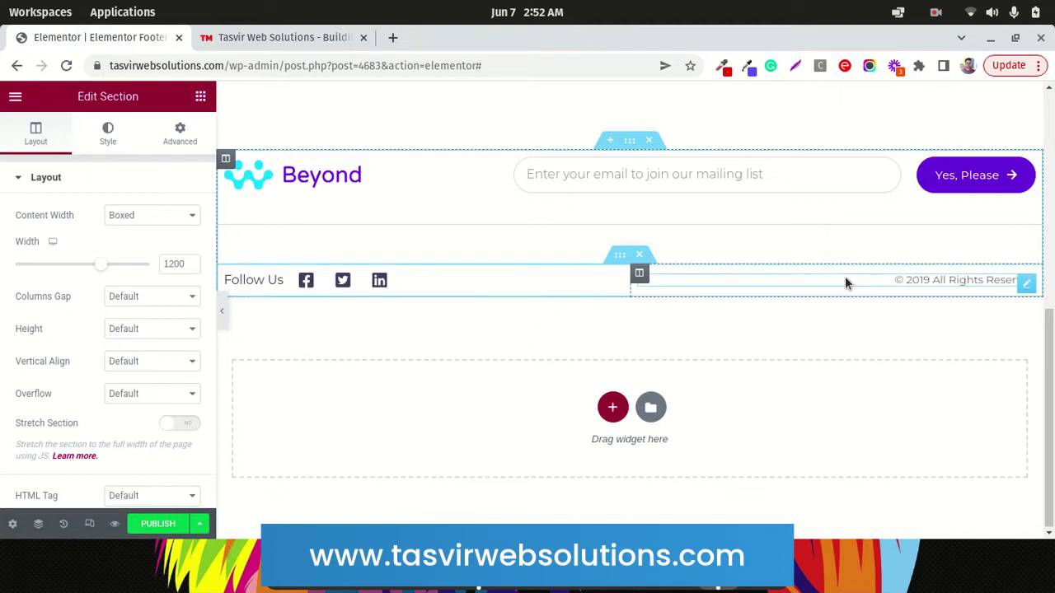
Step: Open the copyright heading in the inserted footer for editing its title text
click(1030, 282)
click(164, 231)
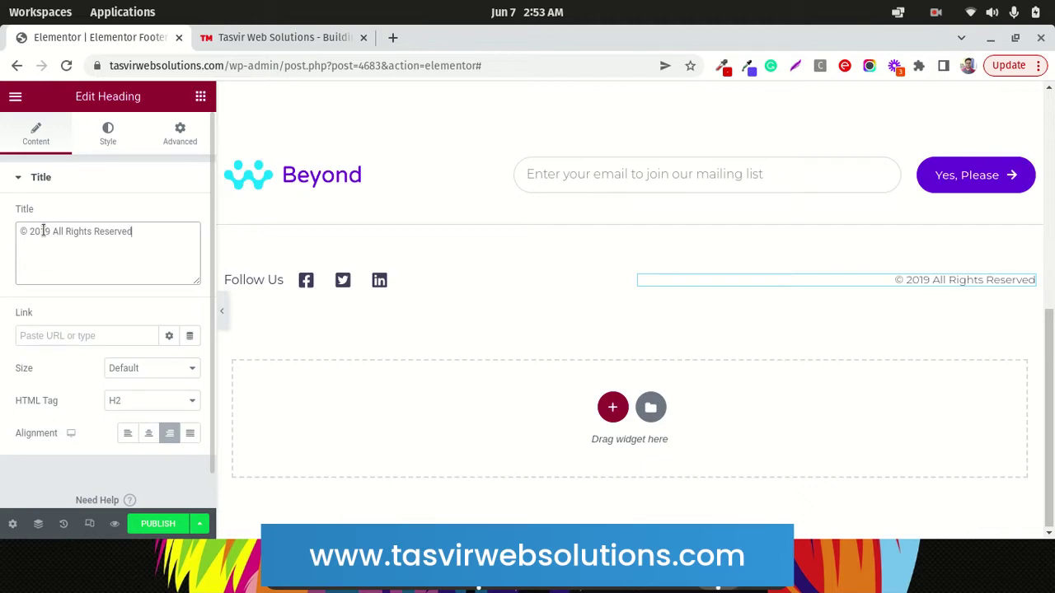
drag(50, 232, 31, 233)
click(46, 236)
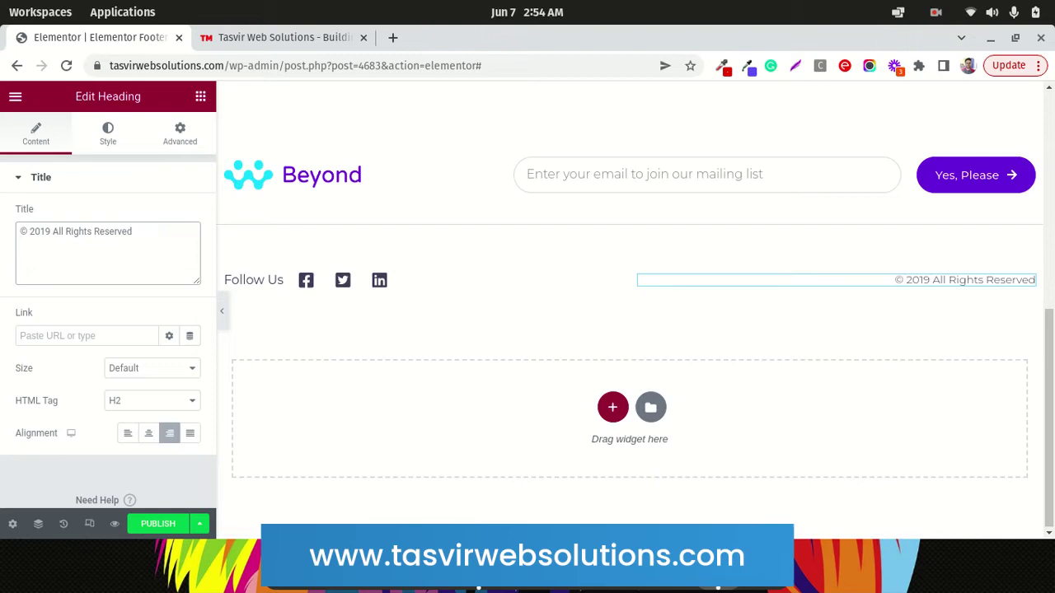
Step: Copy the copyright heading's title text into a blank Text Editor document, returning to Elementor when done
key(super+a)
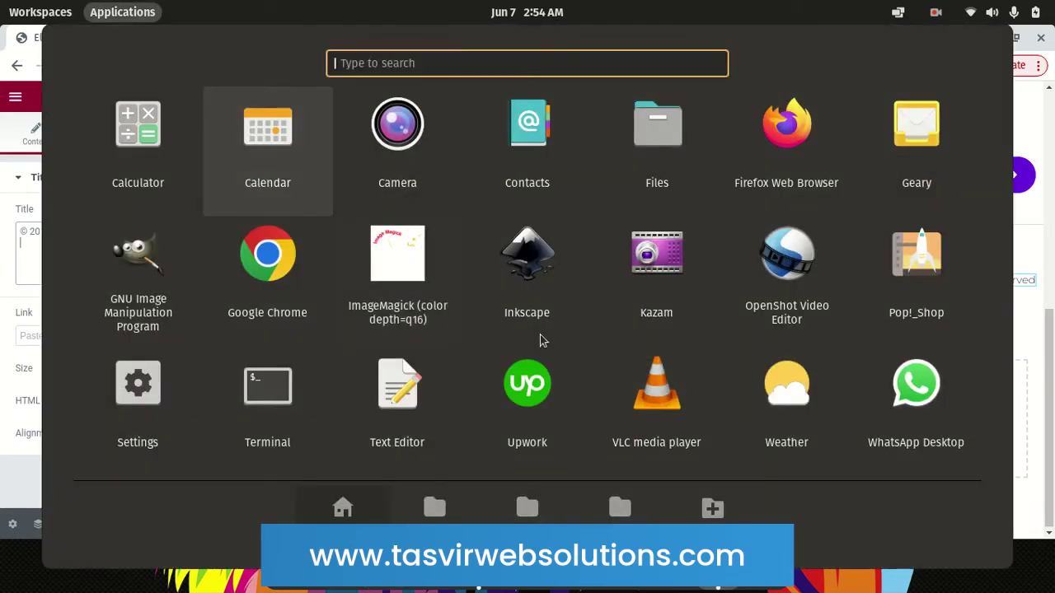
click(410, 417)
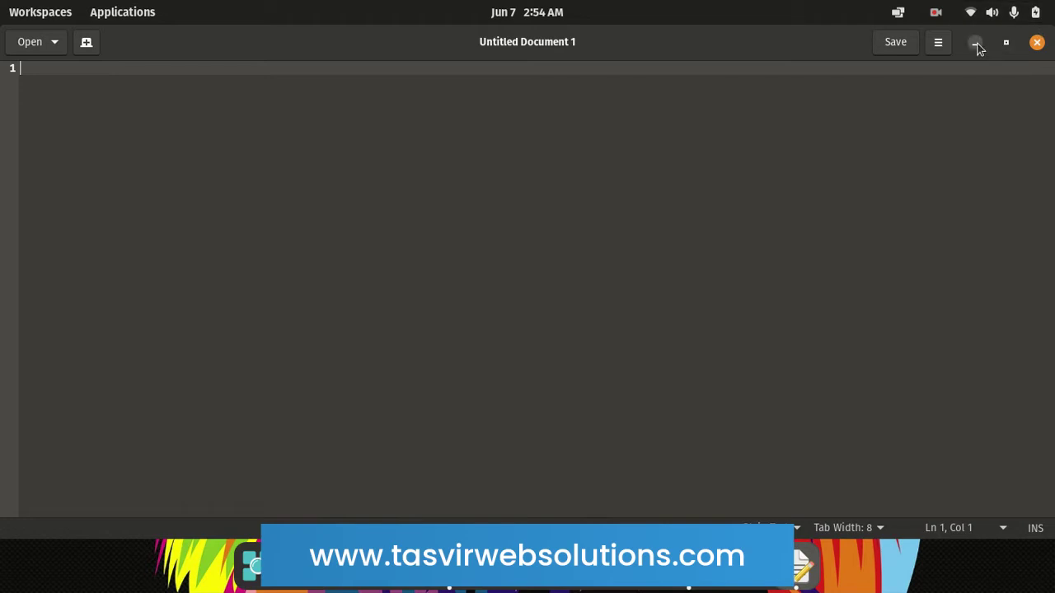
click(976, 44)
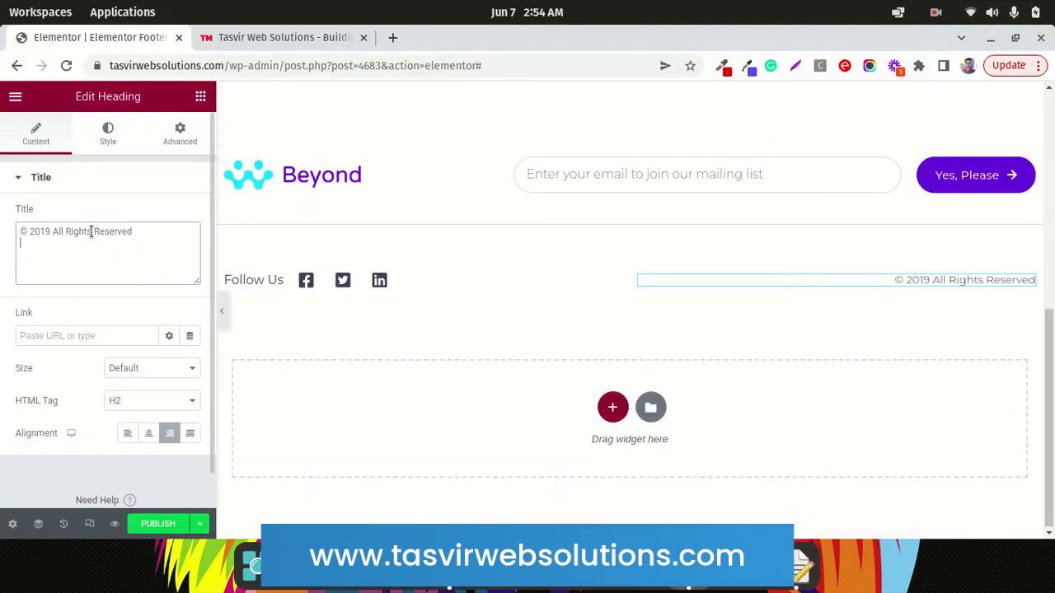
triple_click(91, 231)
right_click(91, 232)
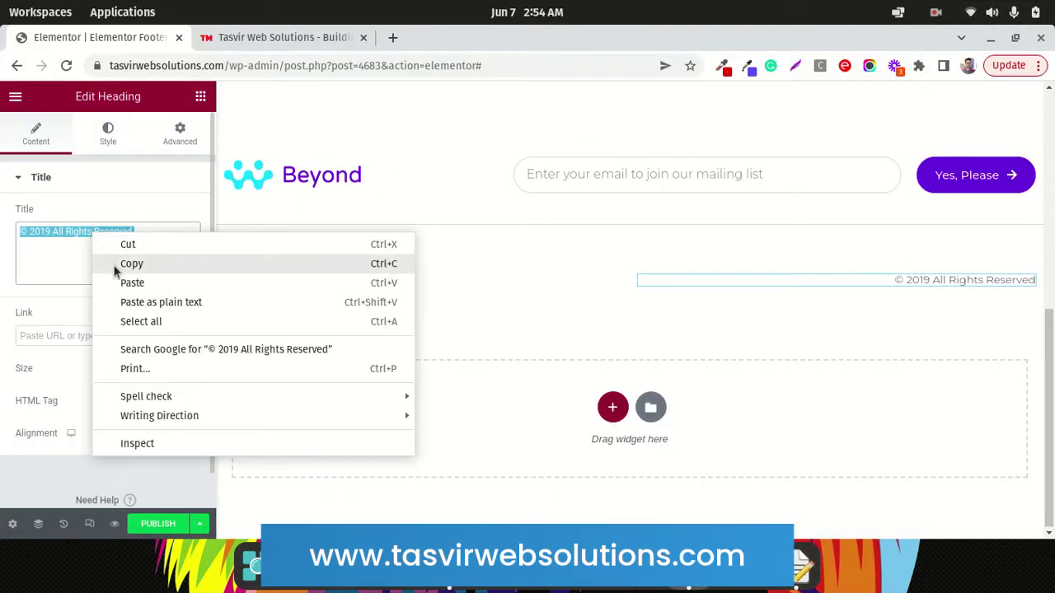
click(113, 264)
click(799, 564)
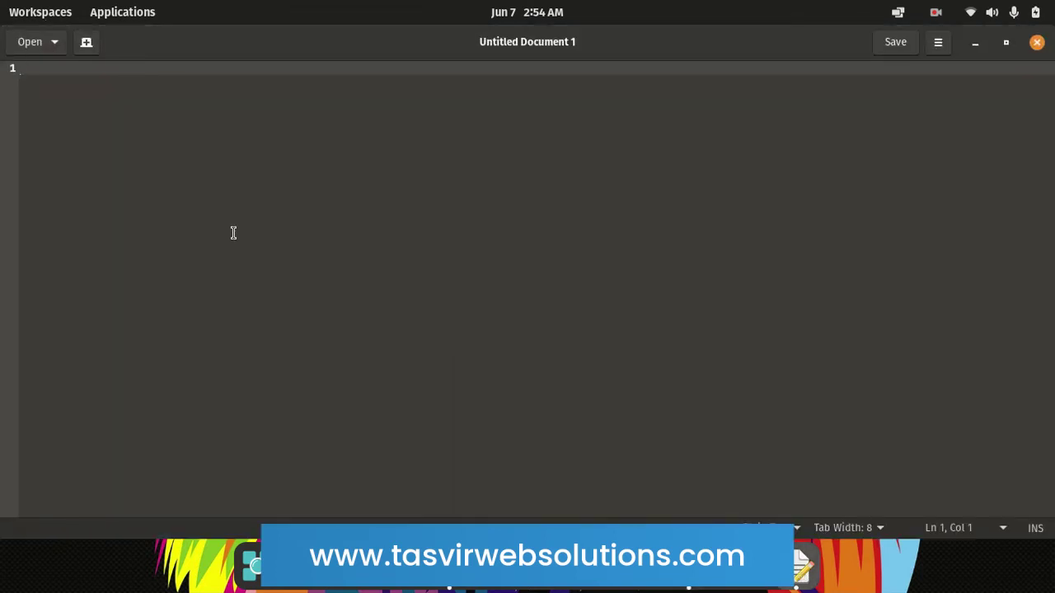
right_click(158, 67)
click(233, 167)
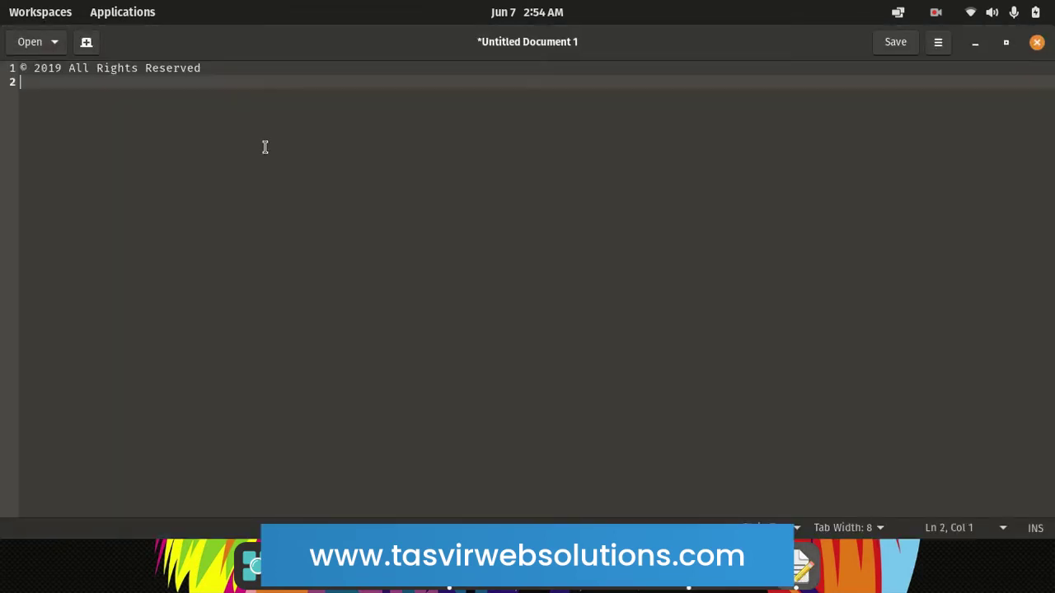
click(975, 42)
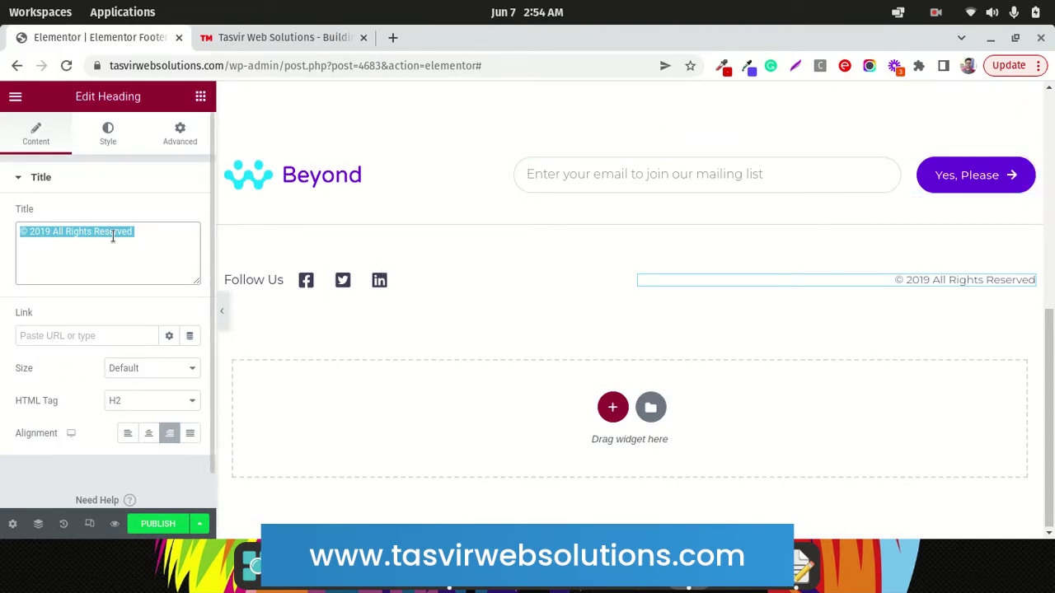
Step: Clear the heading's title and replace it with the Current Date Time dynamic tag
key(BackSpace)
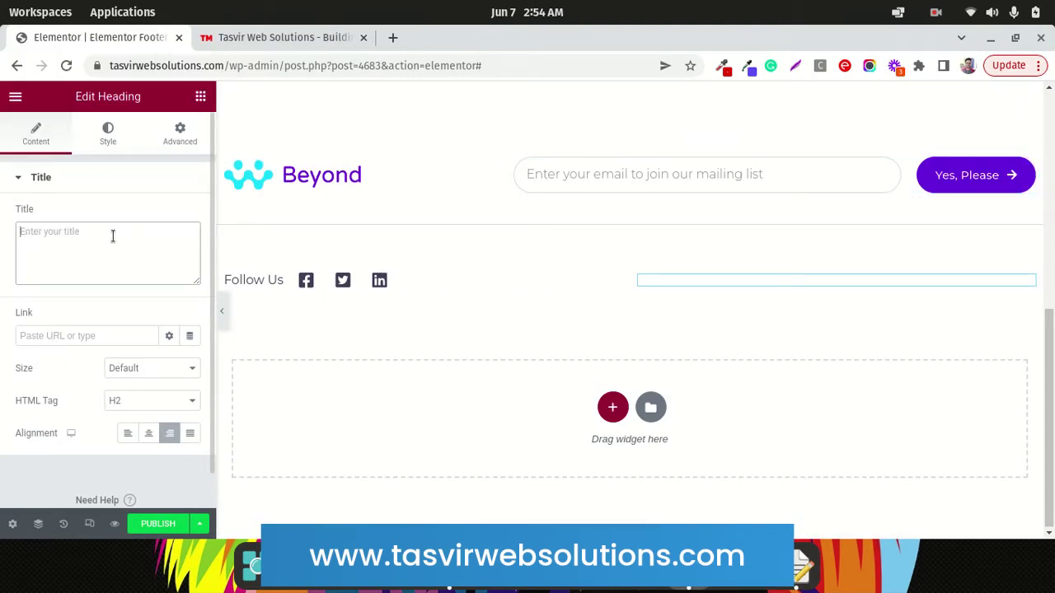
click(116, 297)
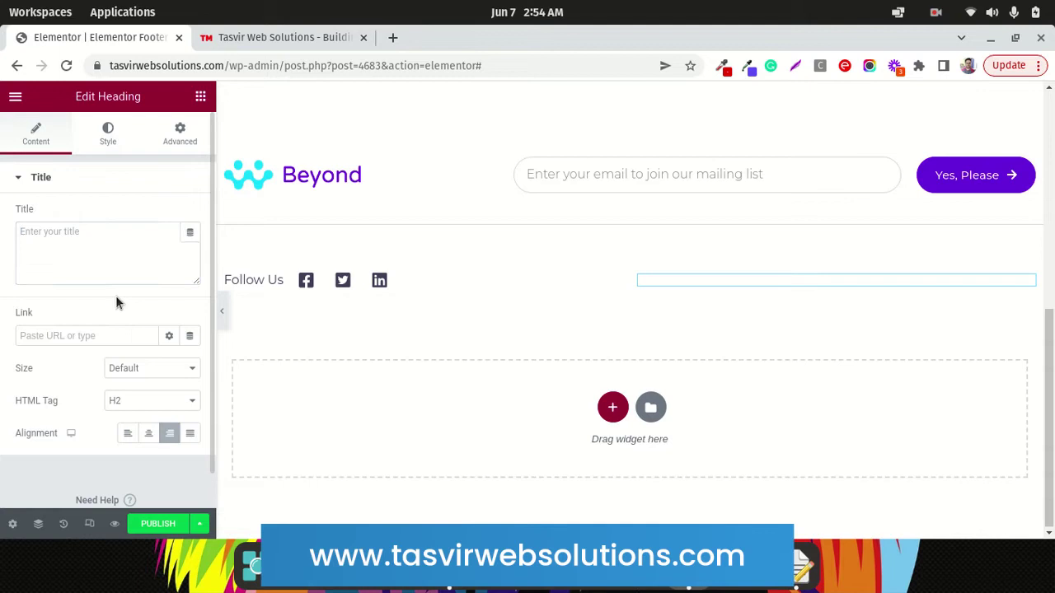
click(191, 235)
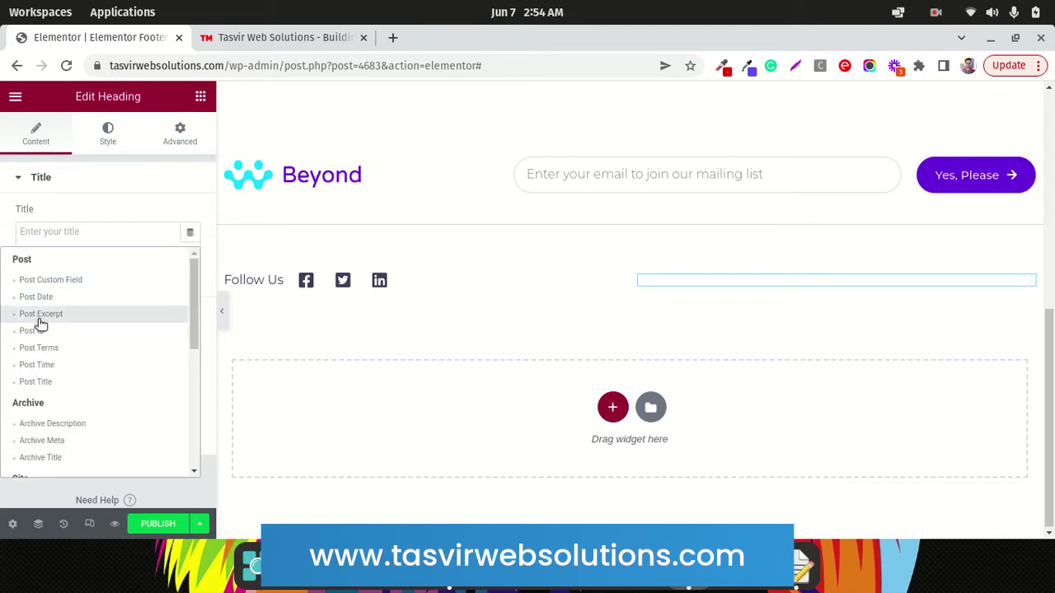
scroll(41, 323, down, 5)
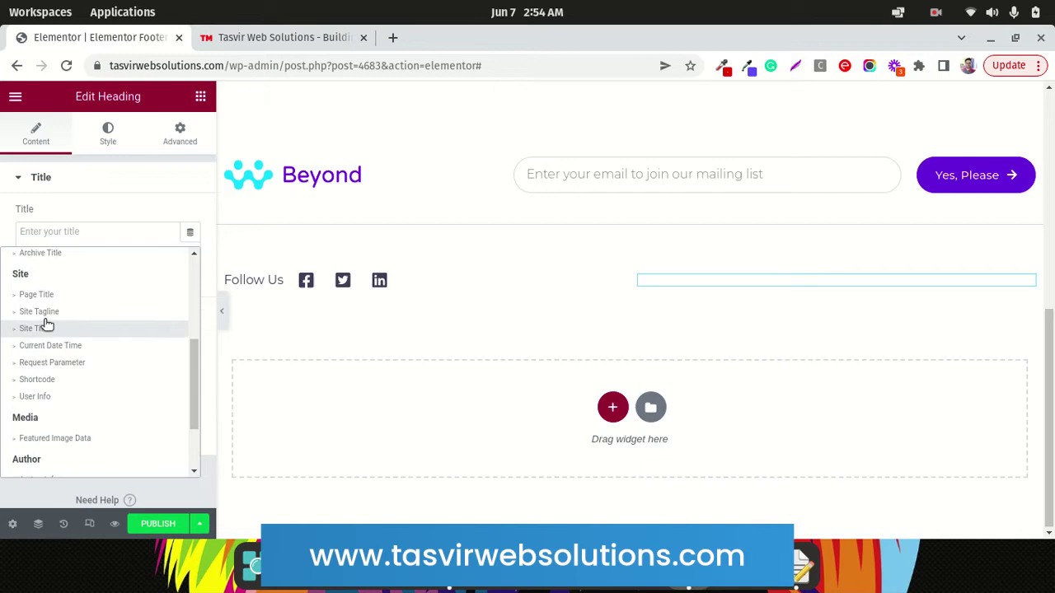
scroll(64, 318, down, 1)
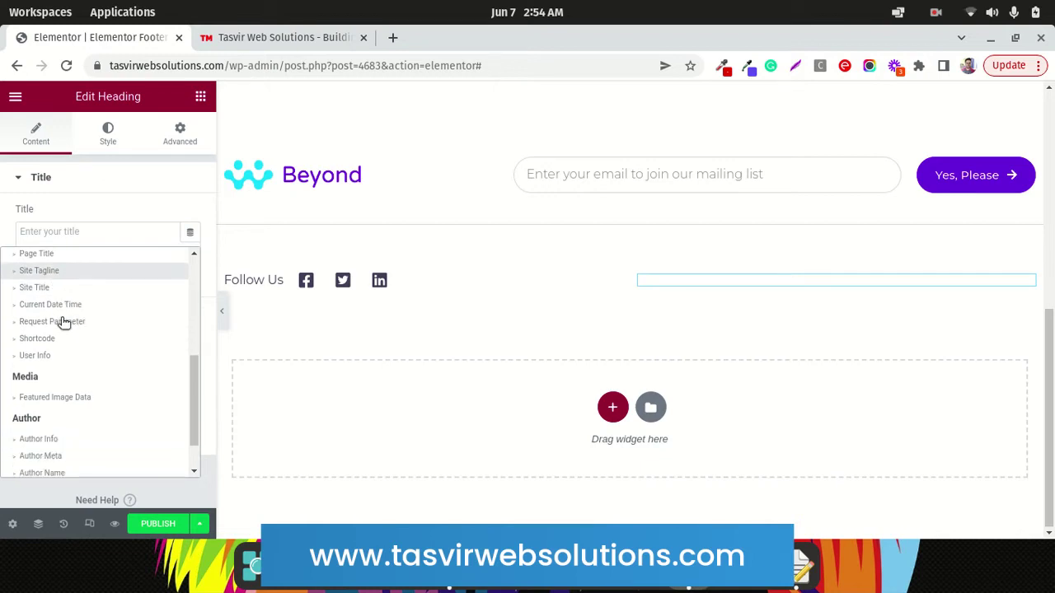
scroll(64, 321, down, 3)
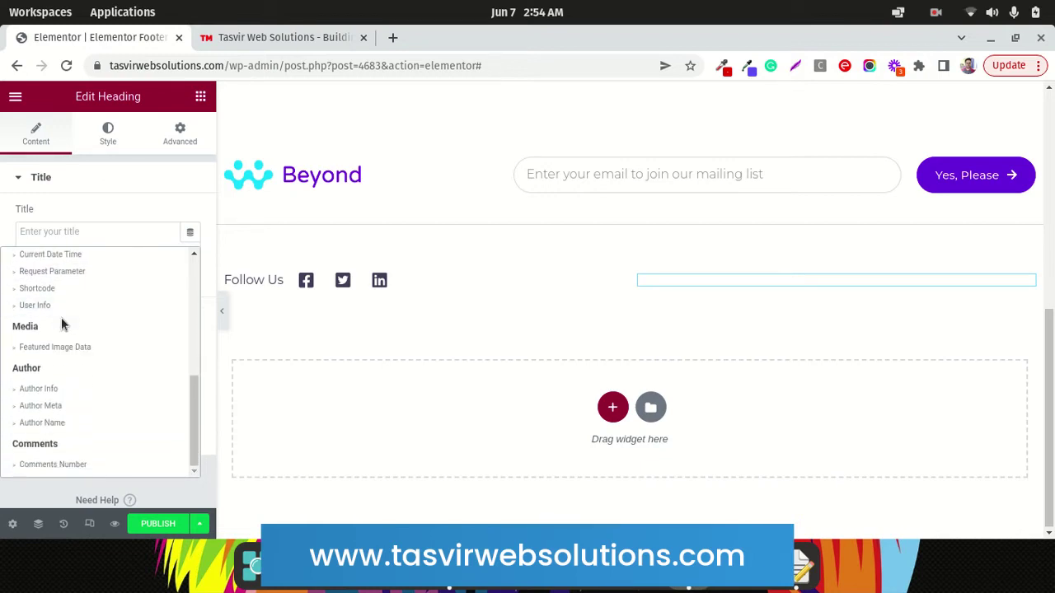
scroll(49, 371, up, 3)
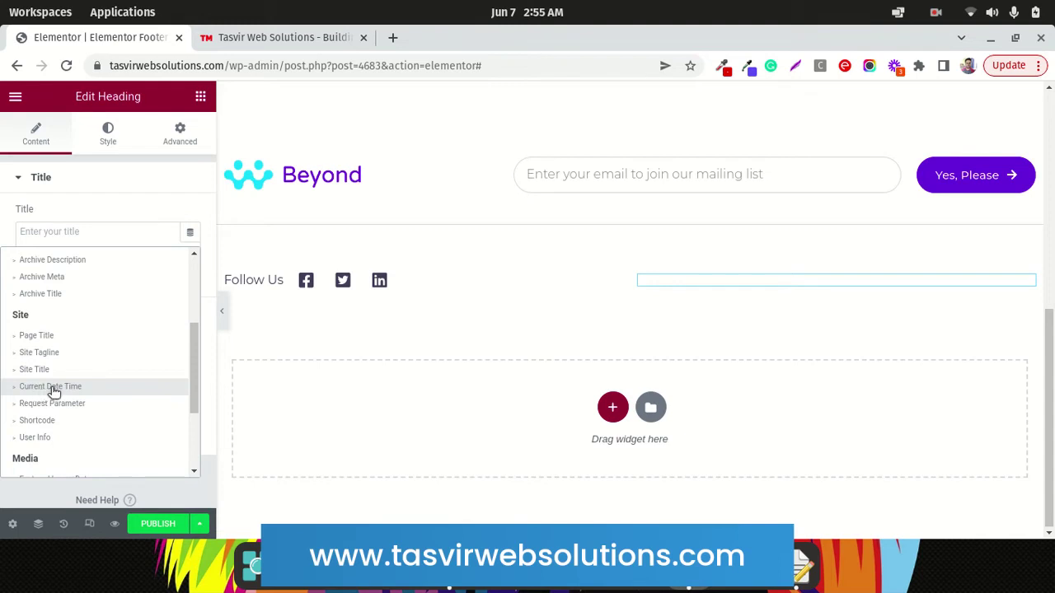
click(51, 387)
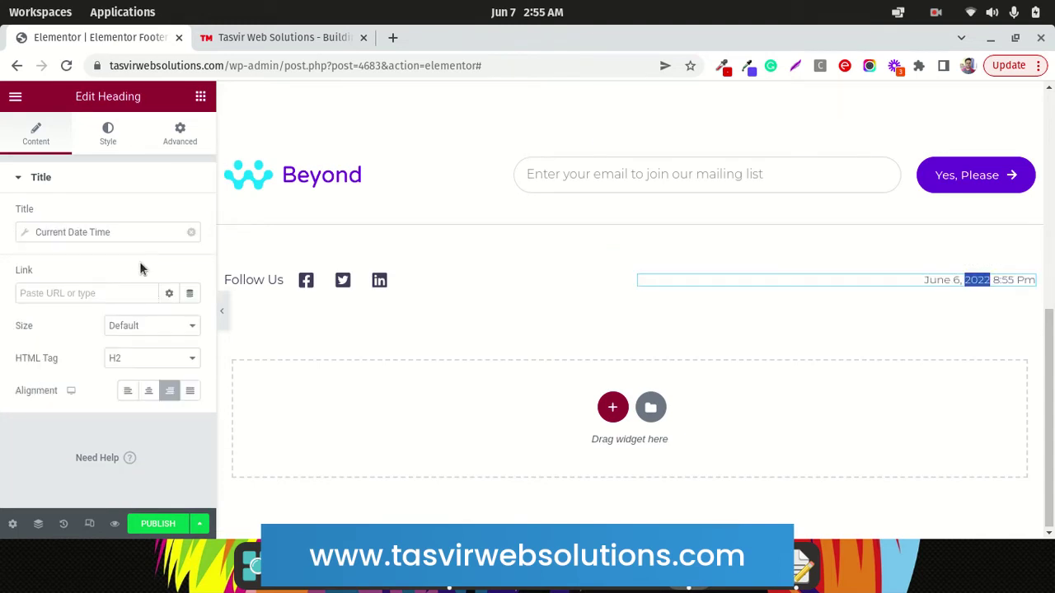
Step: Set the date format of the Current Date Time tag to Custom
click(25, 237)
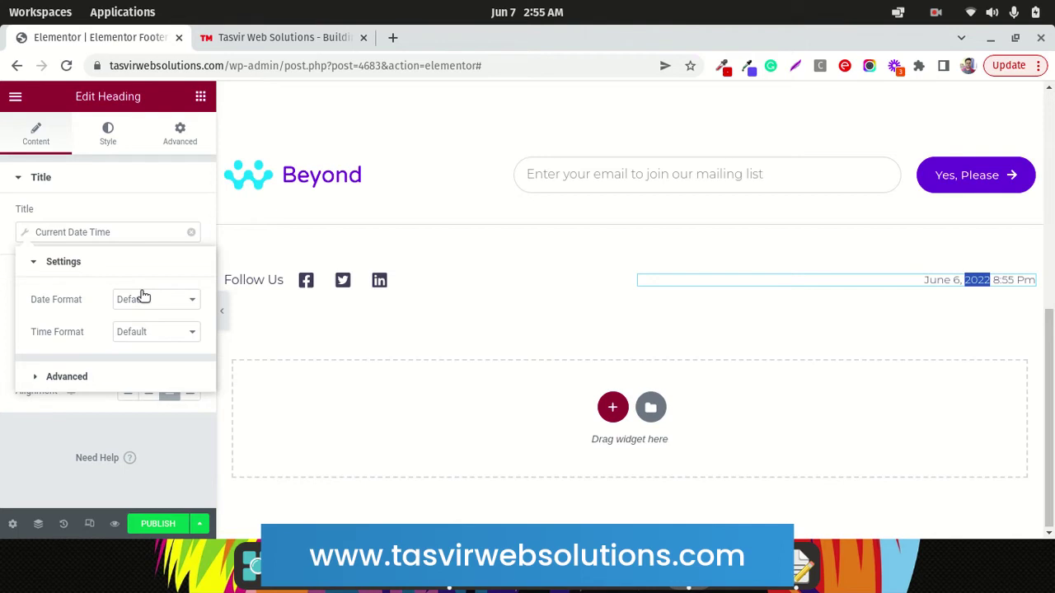
click(137, 301)
click(141, 299)
click(153, 302)
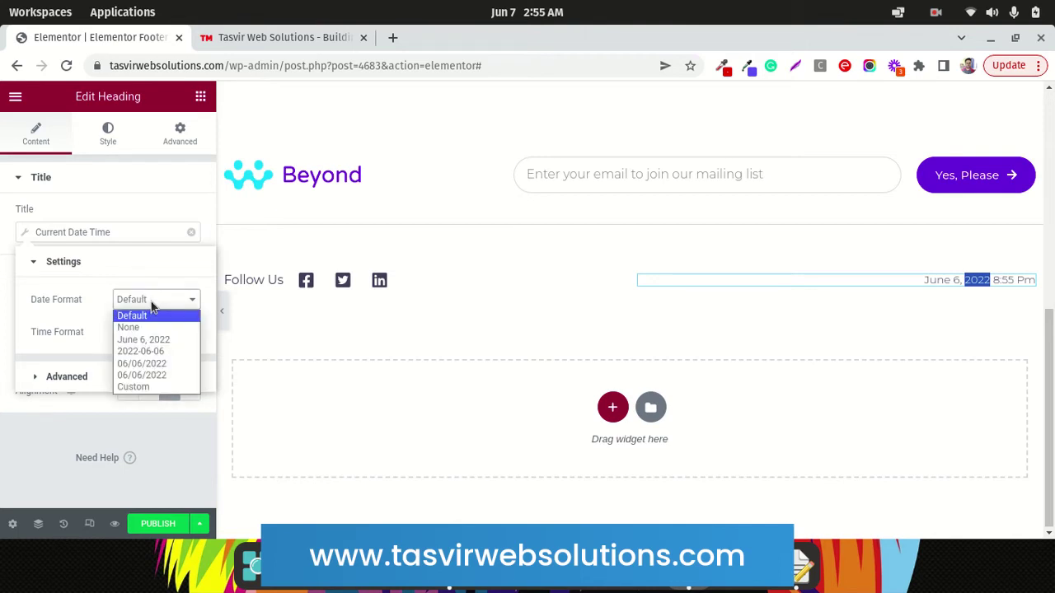
click(146, 388)
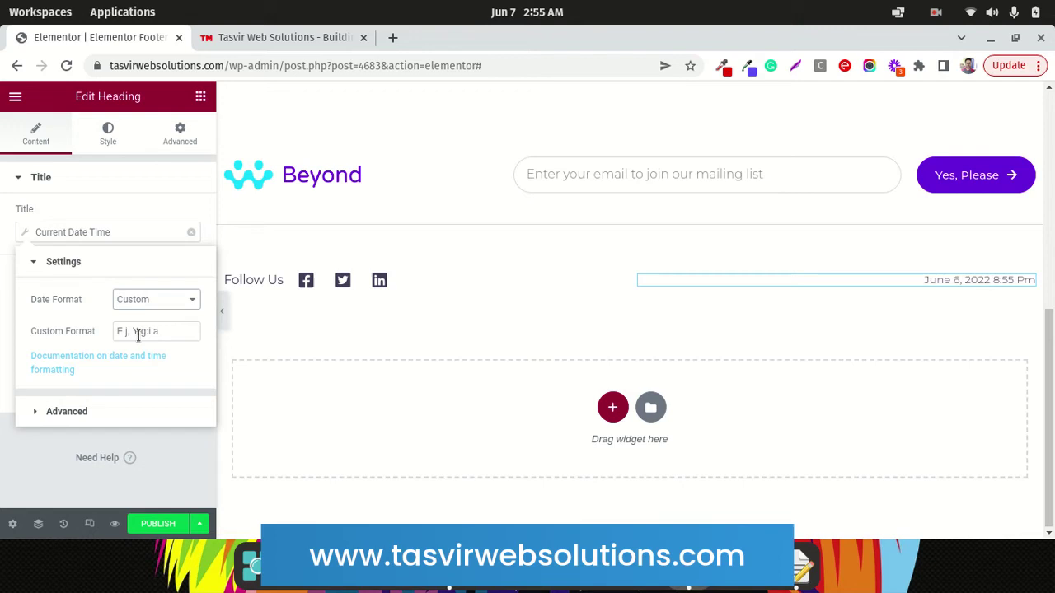
Step: Reduce the tag's custom format to Y so that only the year is output
drag(138, 333, 165, 333)
key(BackSpace)
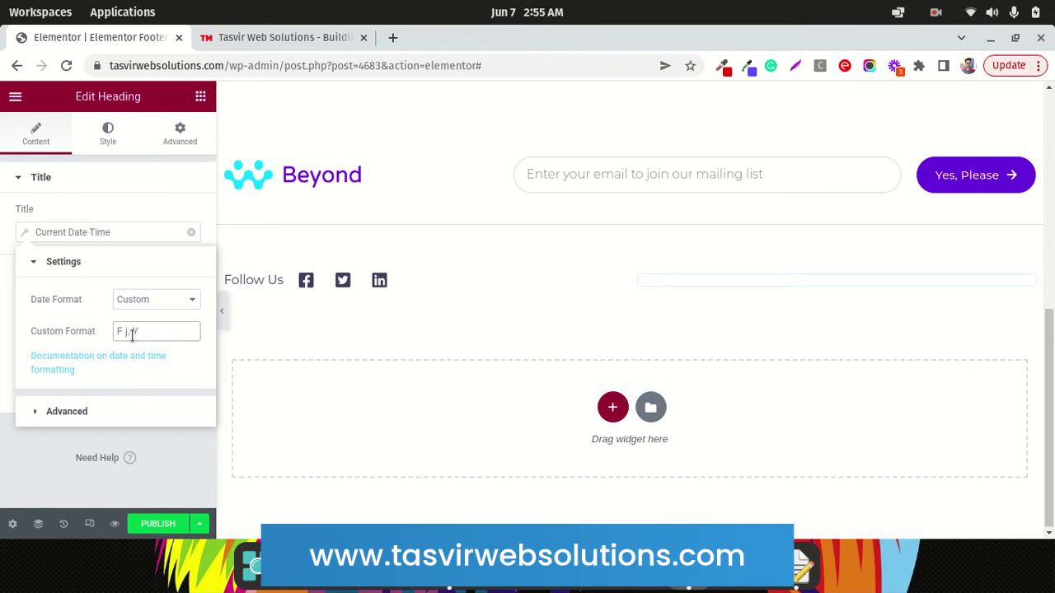
drag(131, 334, 110, 334)
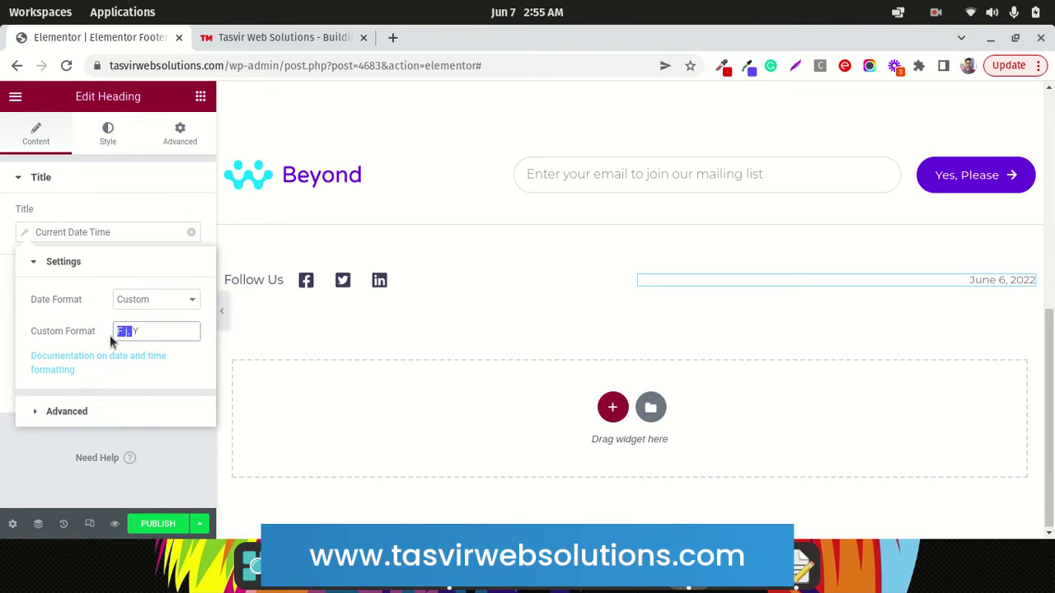
key(BackSpace)
Step: Copy the © symbol from the text saved in Text Editor and switch back to Elementor
click(799, 567)
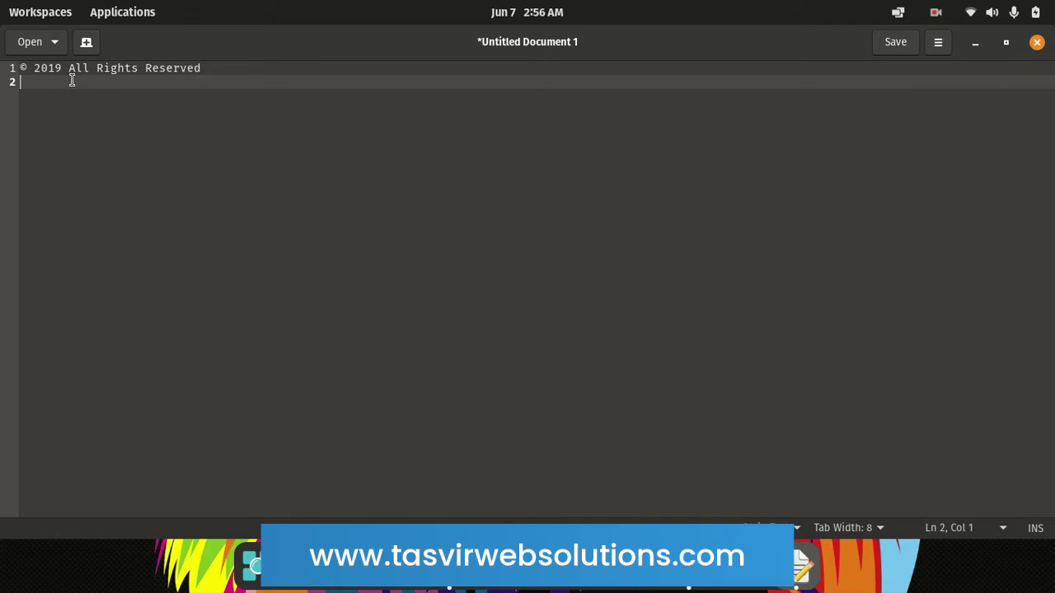
click(26, 67)
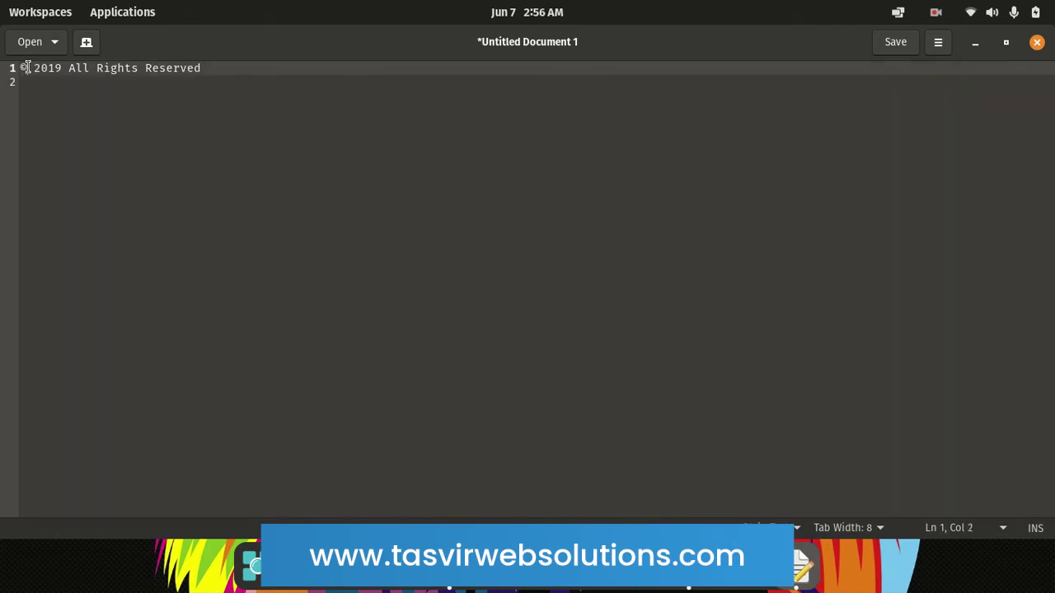
drag(26, 67, 17, 69)
right_click(23, 71)
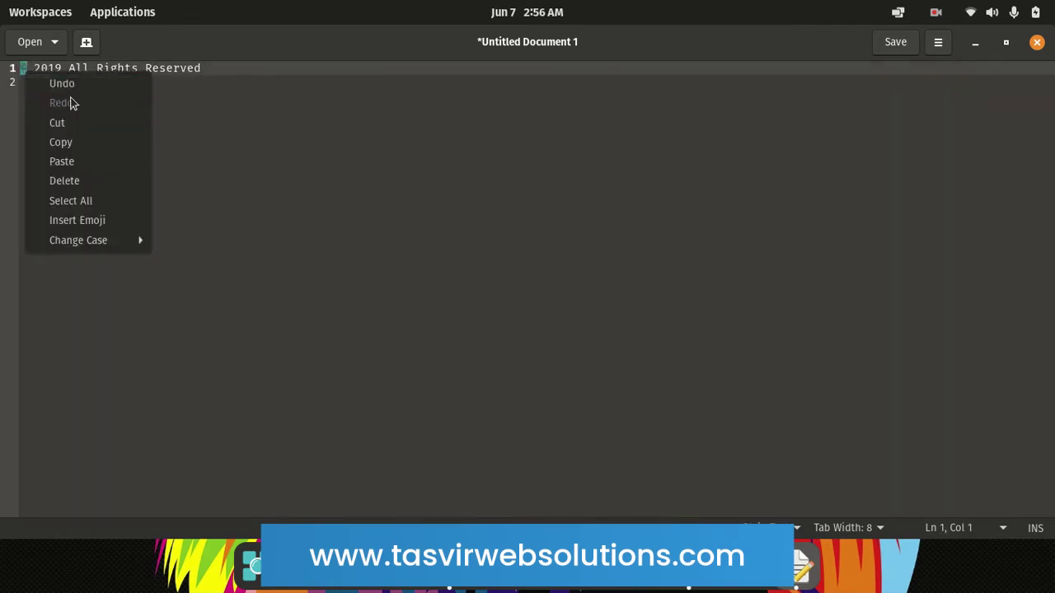
click(79, 141)
key(alt+Tab)
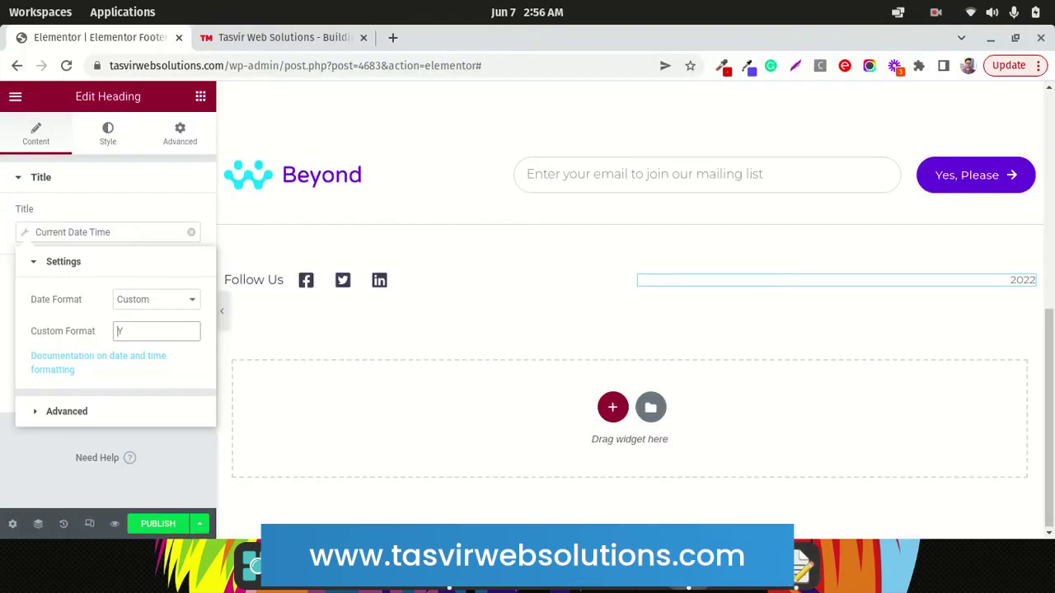
Step: Insert the copied © symbol followed by a space as the Before text of the Current Date Time tag
click(59, 410)
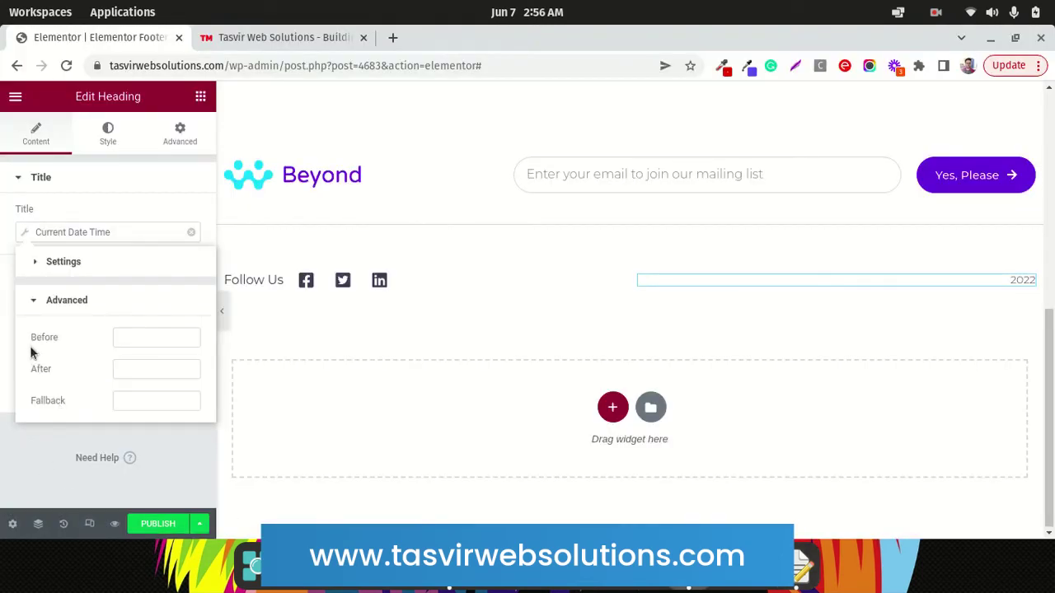
click(135, 337)
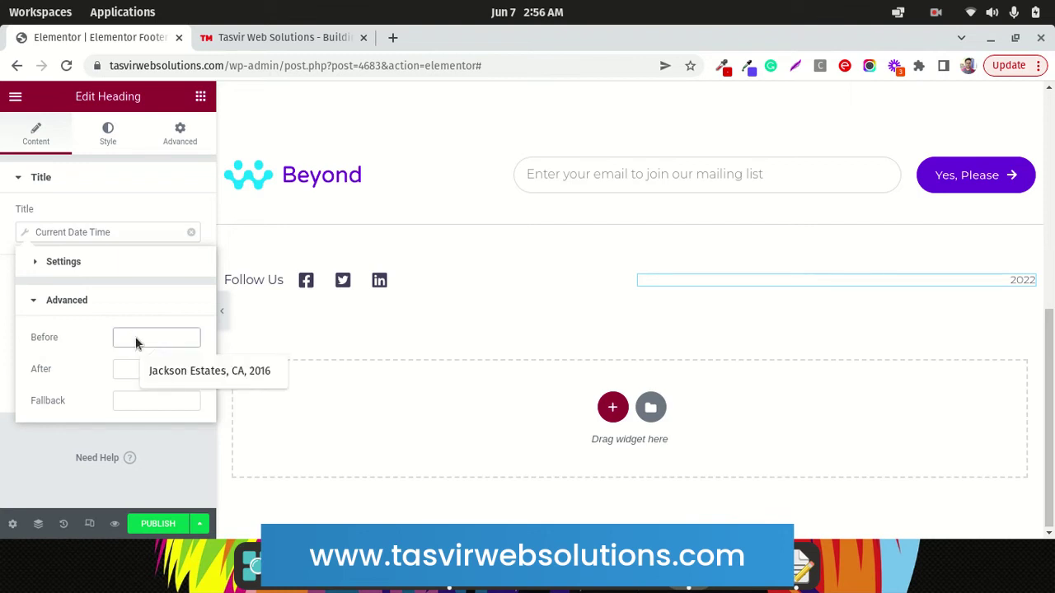
right_click(135, 336)
click(189, 229)
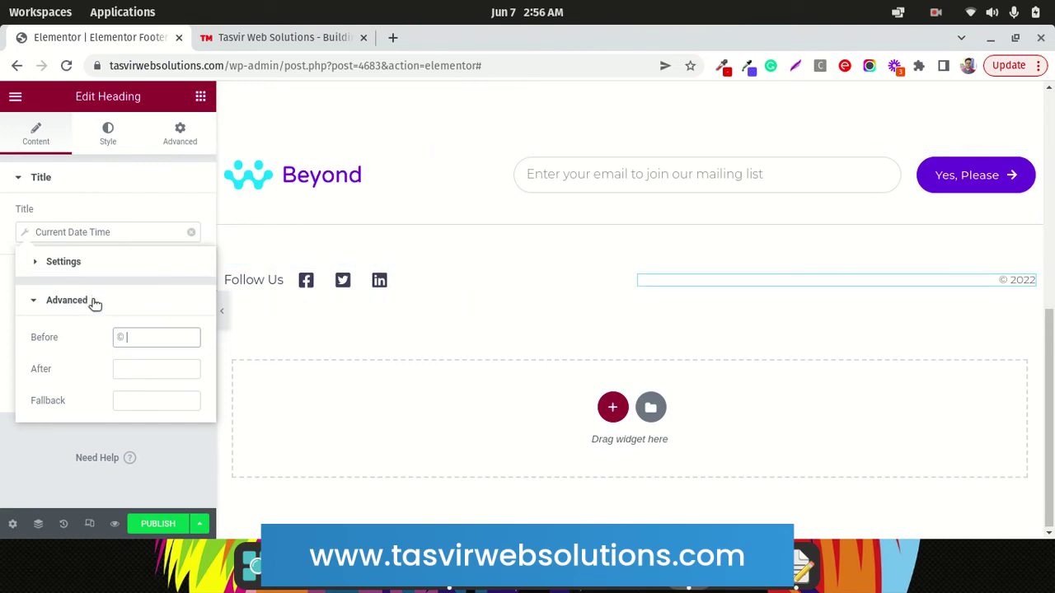
Step: Copy the words All Rights Reserved from the note in Text Editor and switch back to Elementor
click(801, 565)
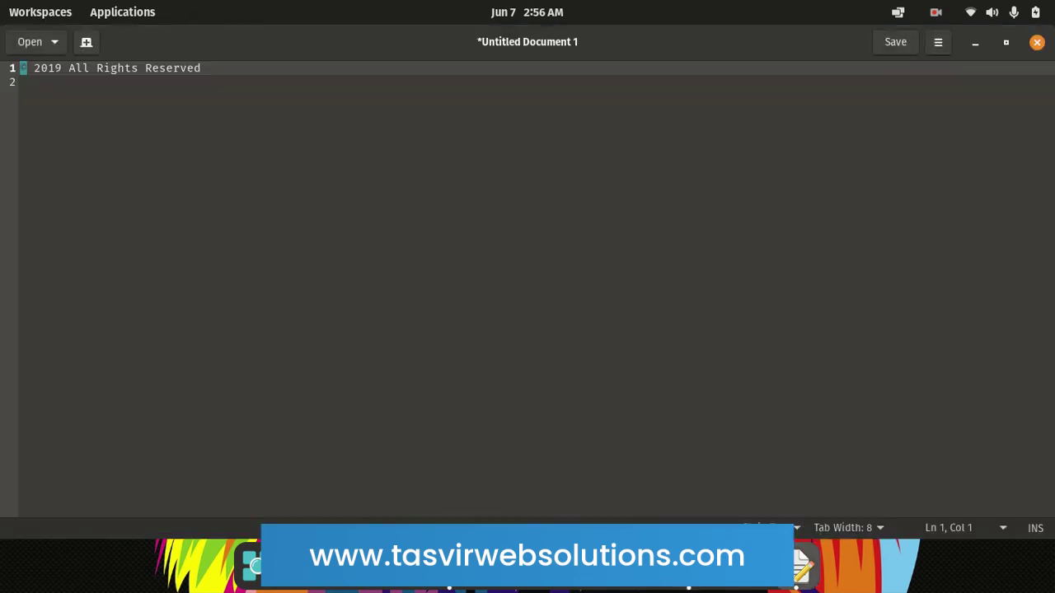
drag(70, 69, 201, 69)
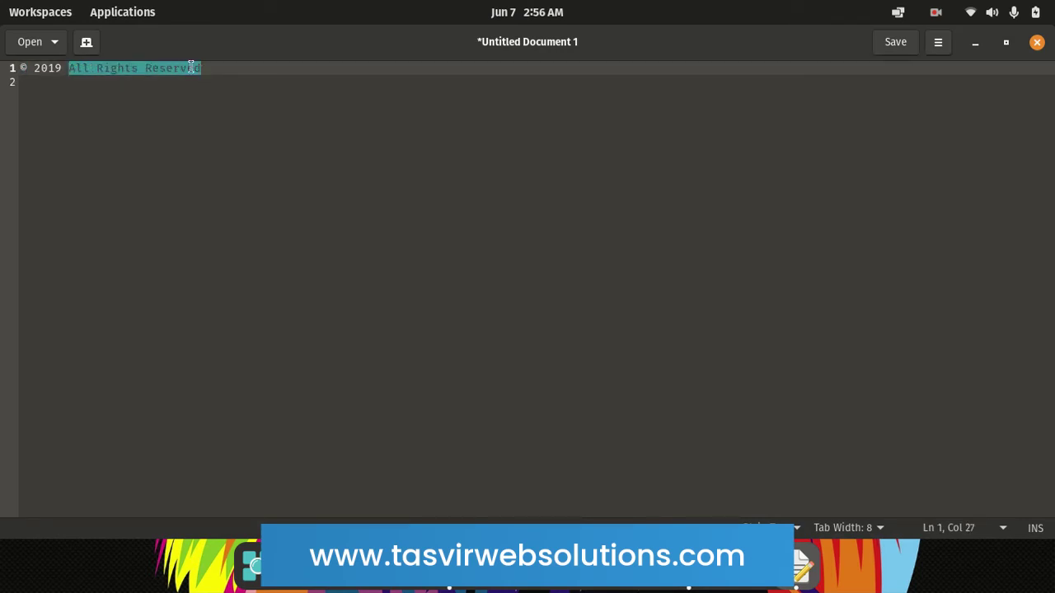
right_click(191, 68)
click(226, 137)
key(alt+Tab)
Step: Paste All Rights Reserved as plain text into the tag's After text and add a leading space
right_click(170, 372)
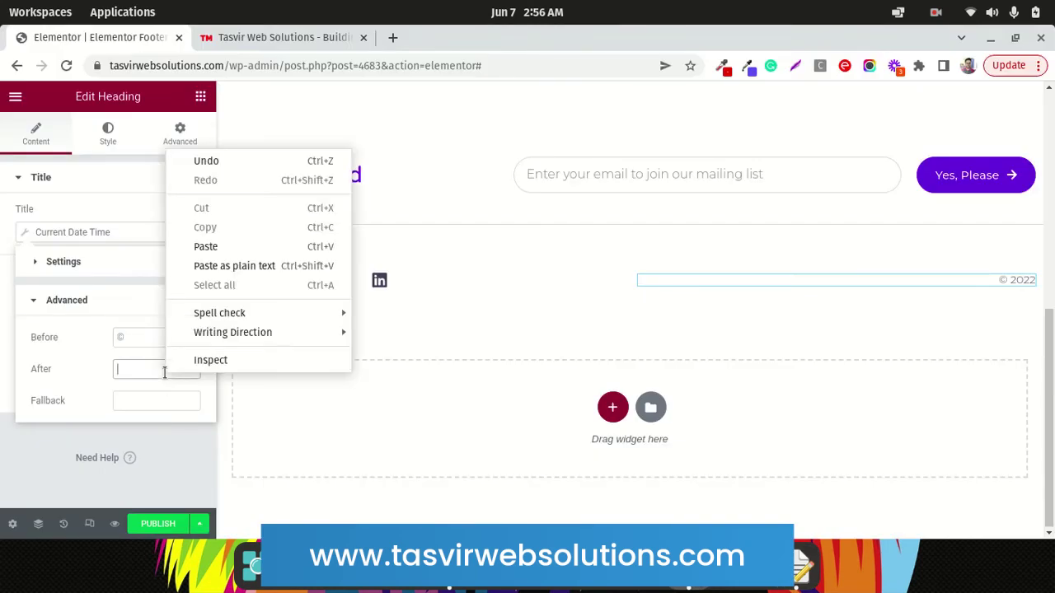
click(198, 267)
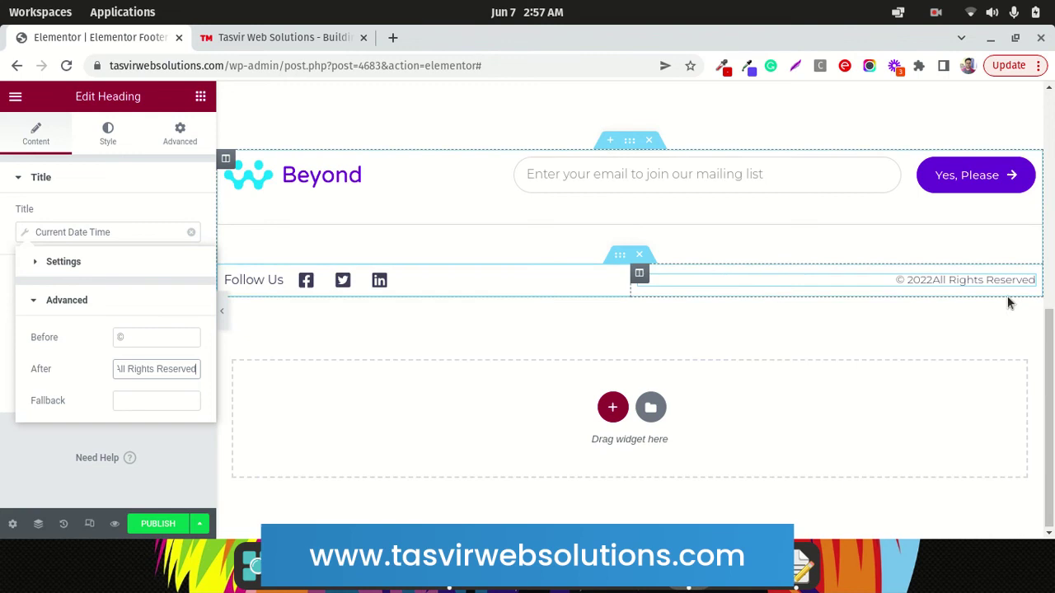
click(119, 369)
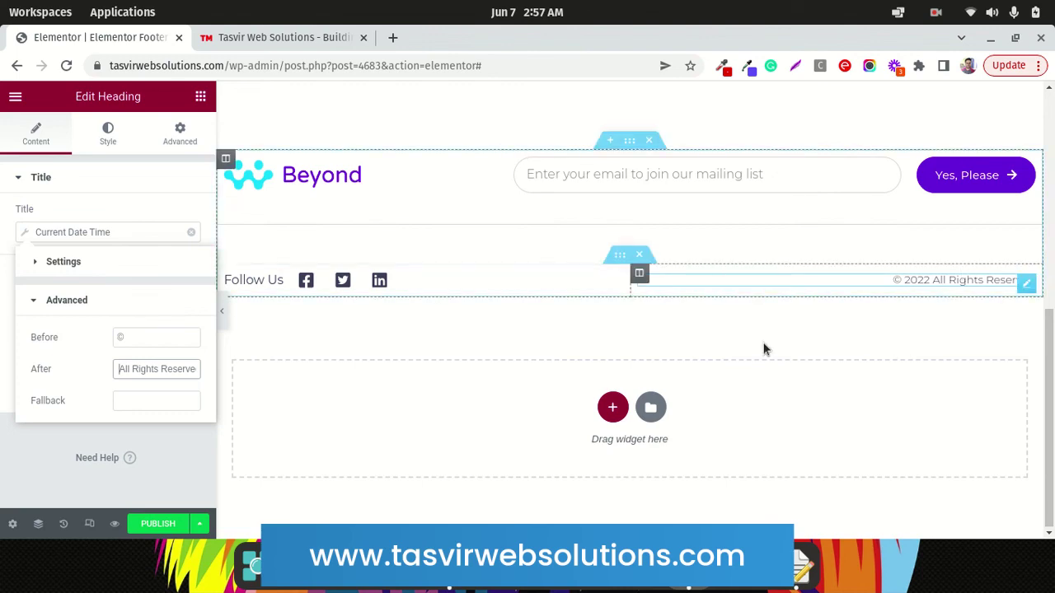
Step: Add an Include Entire Site display condition in the footer's publish settings, then close them without saving
click(157, 524)
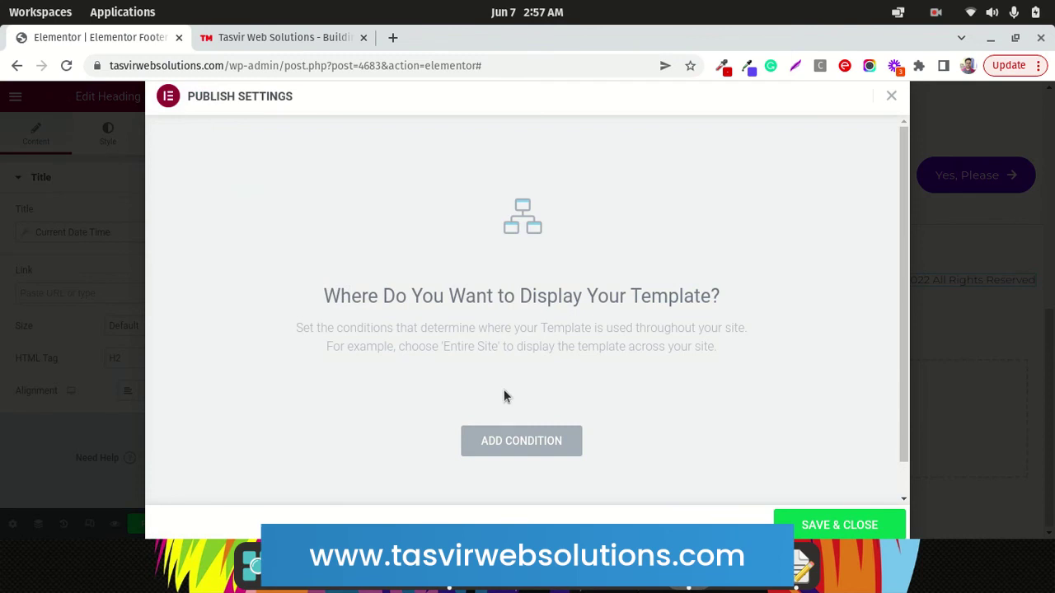
click(517, 411)
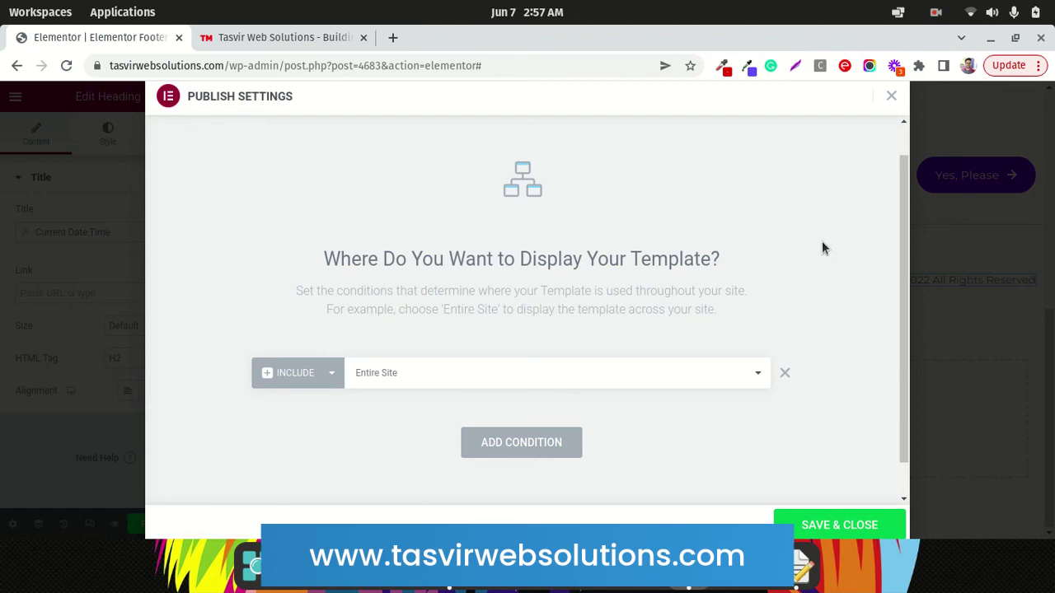
click(892, 97)
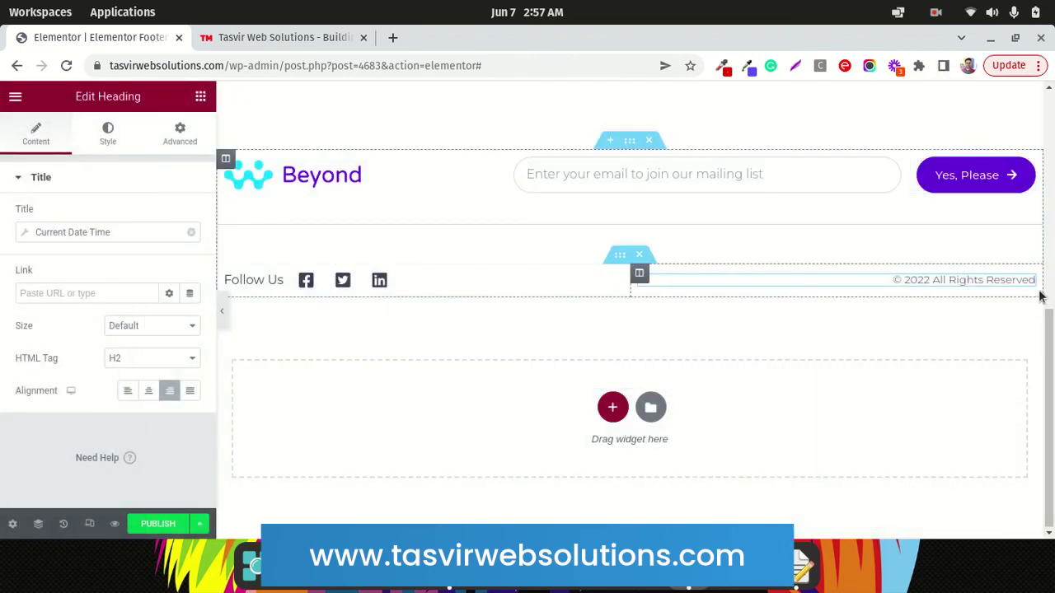